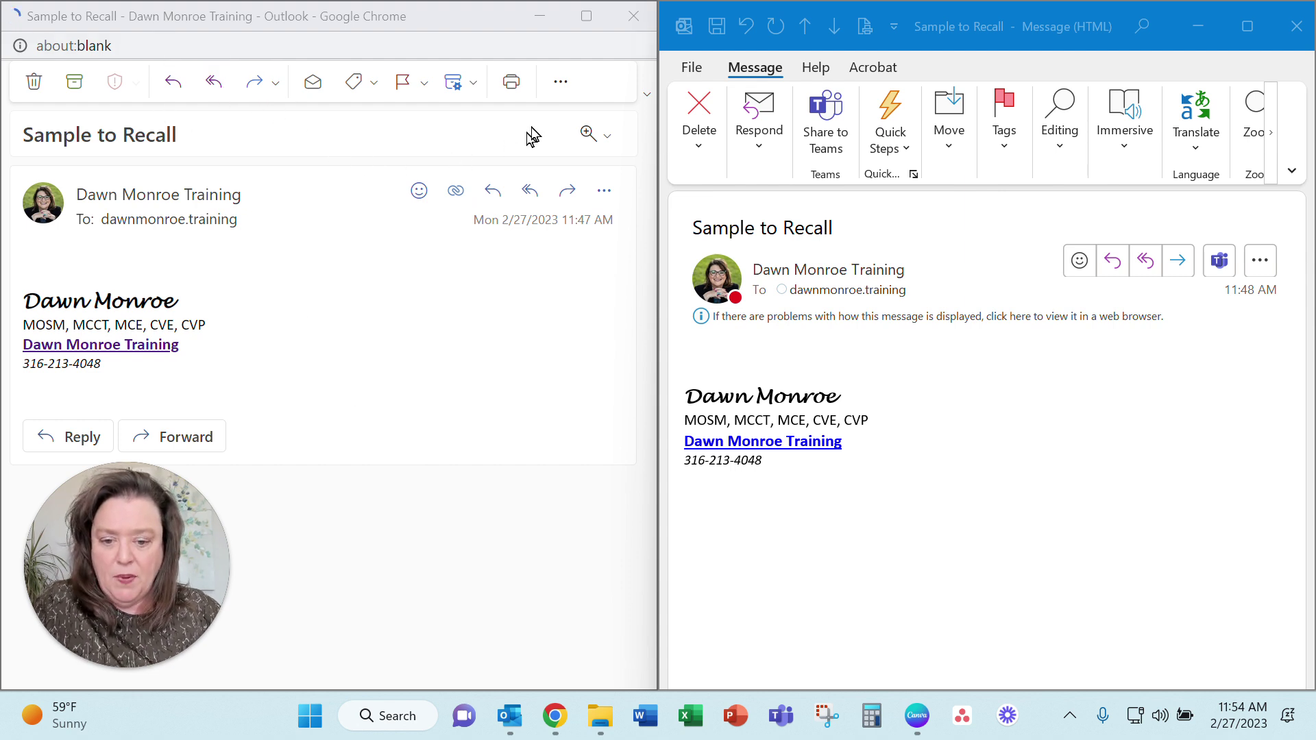
# Check the web message's extra actions and category list for a recall option.
pyautogui.click(561, 83)
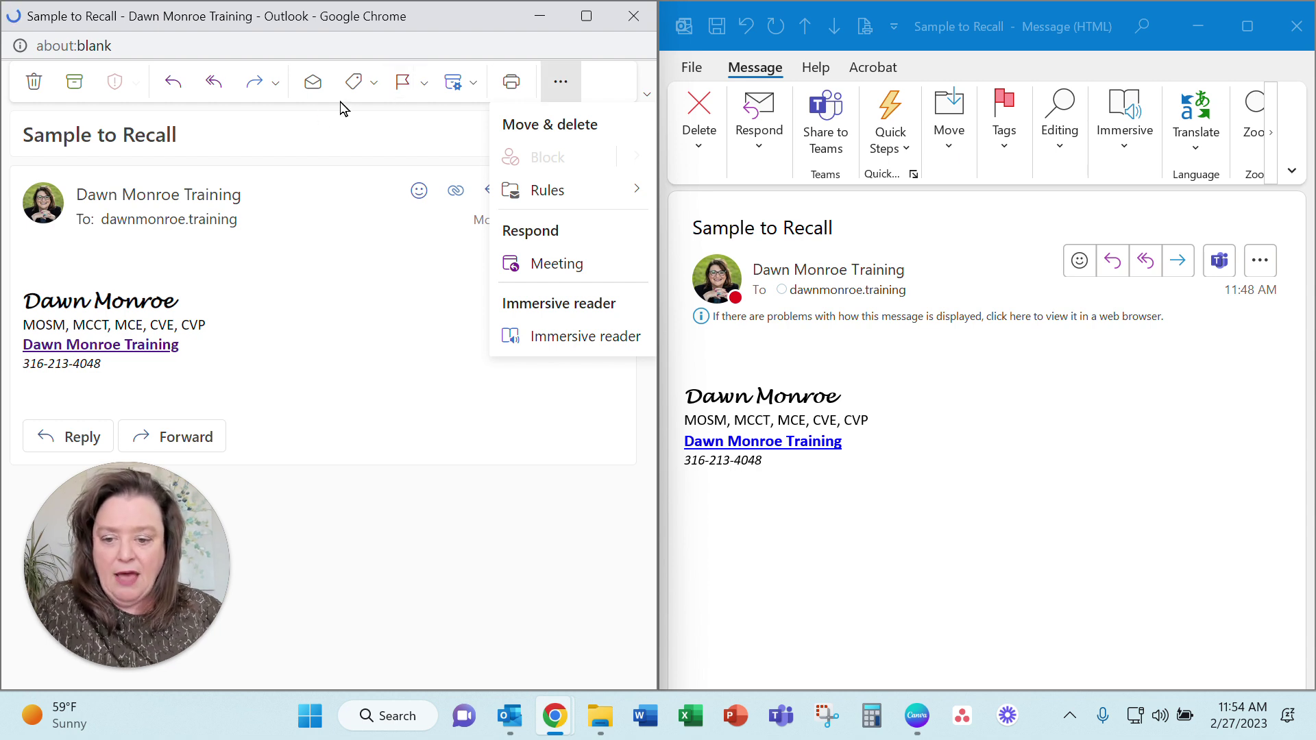
pyautogui.click(373, 86)
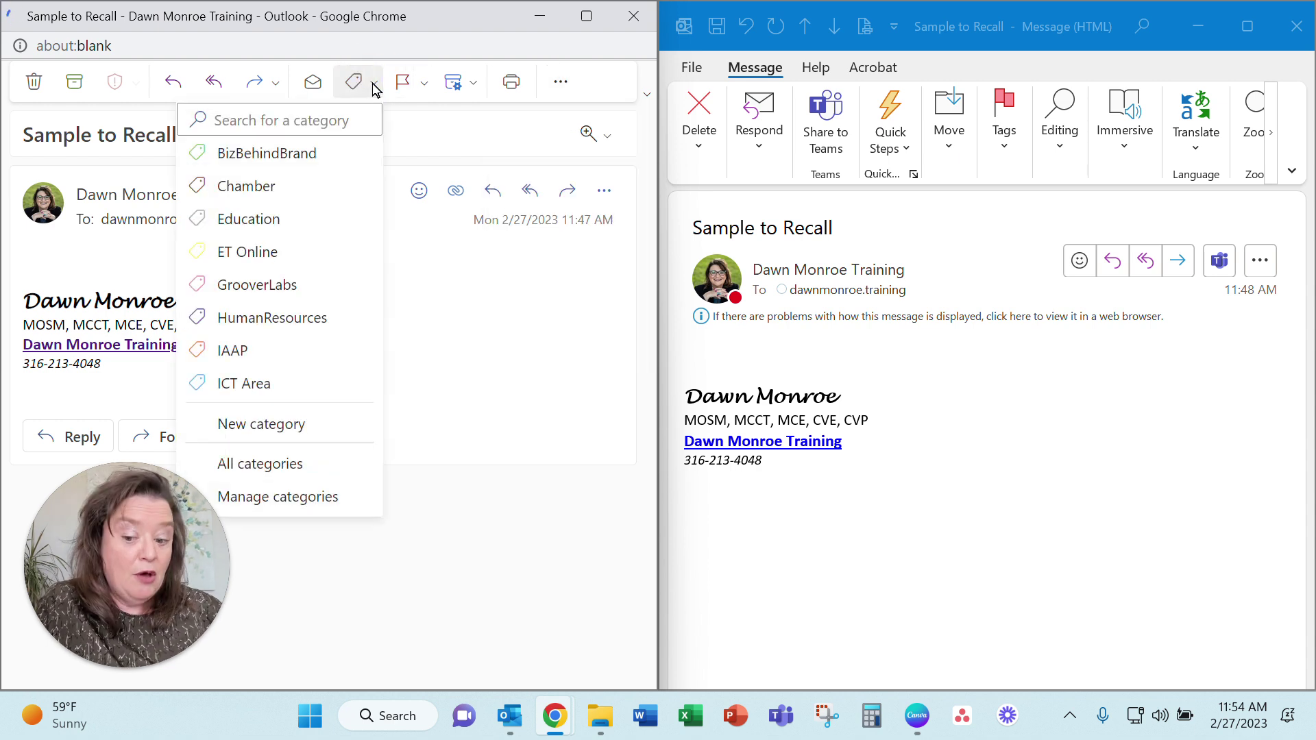
pyautogui.click(374, 87)
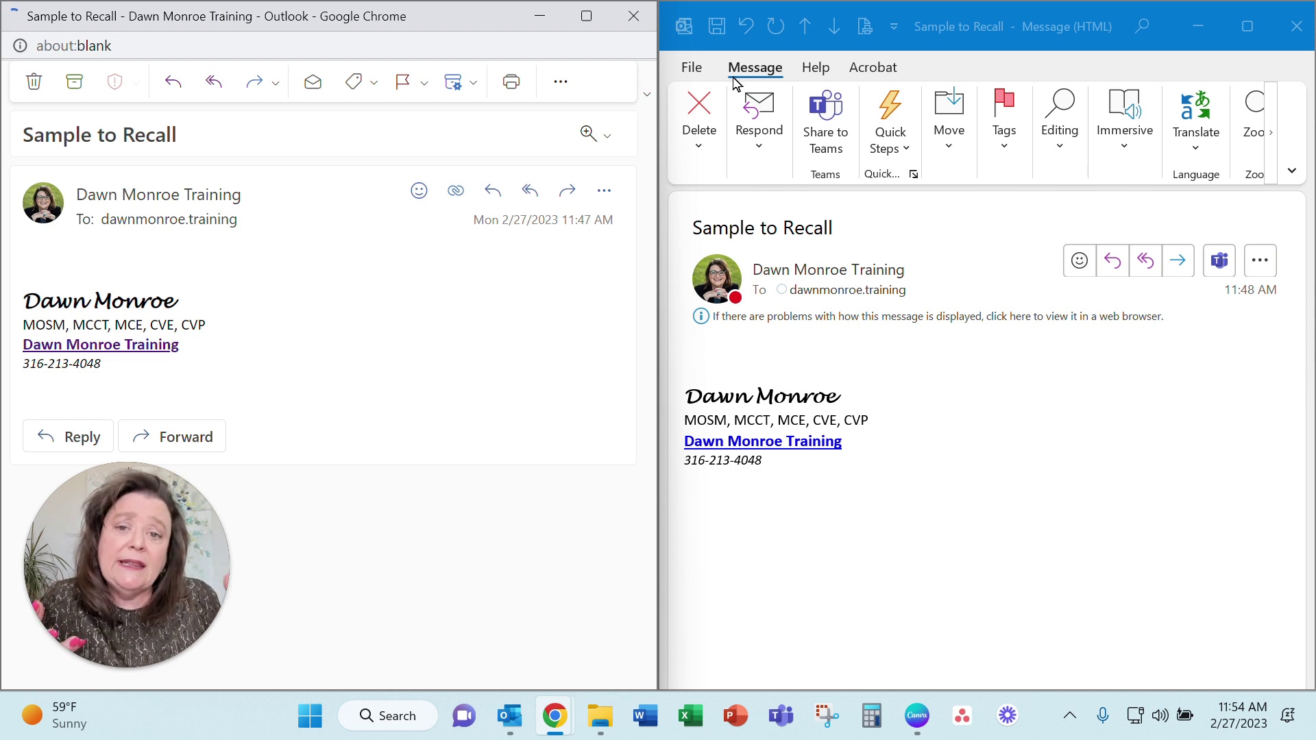
# In desktop Outlook, start recalling 'Sample to Recall' from the Move > Actions menu.
pyautogui.click(758, 80)
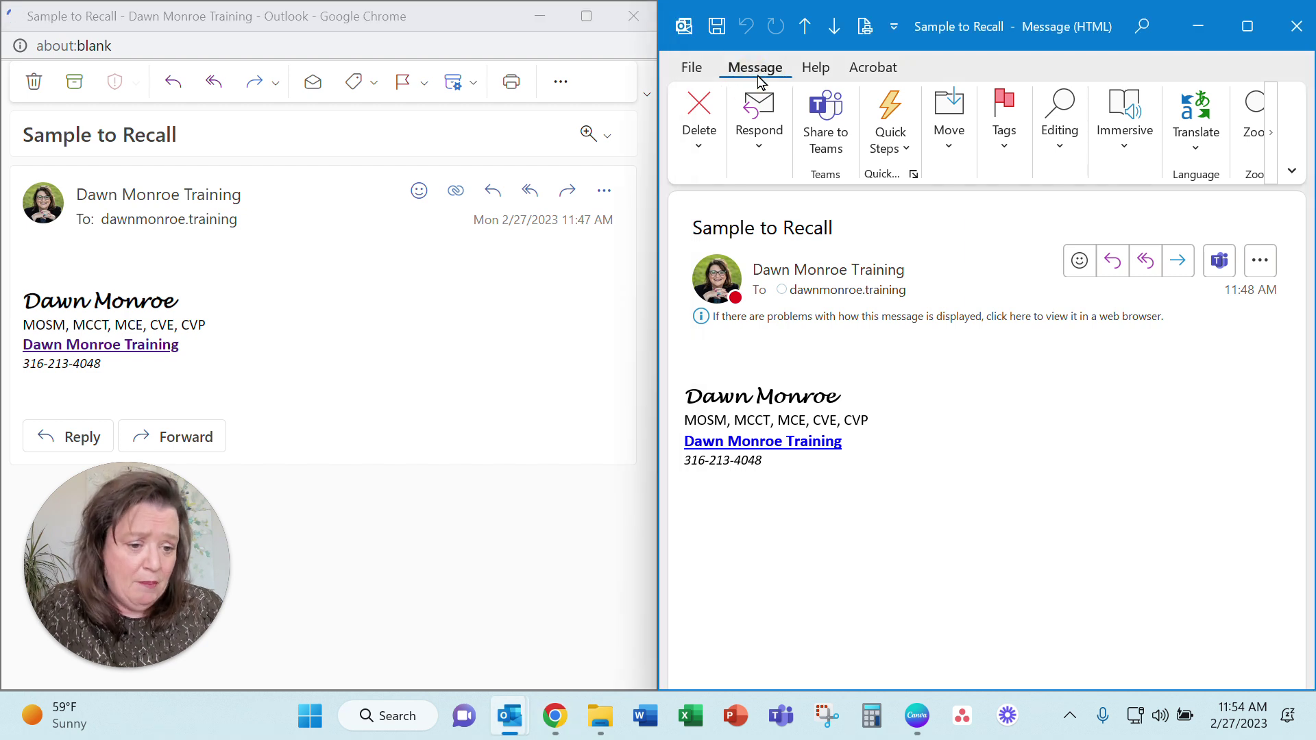
pyautogui.click(954, 156)
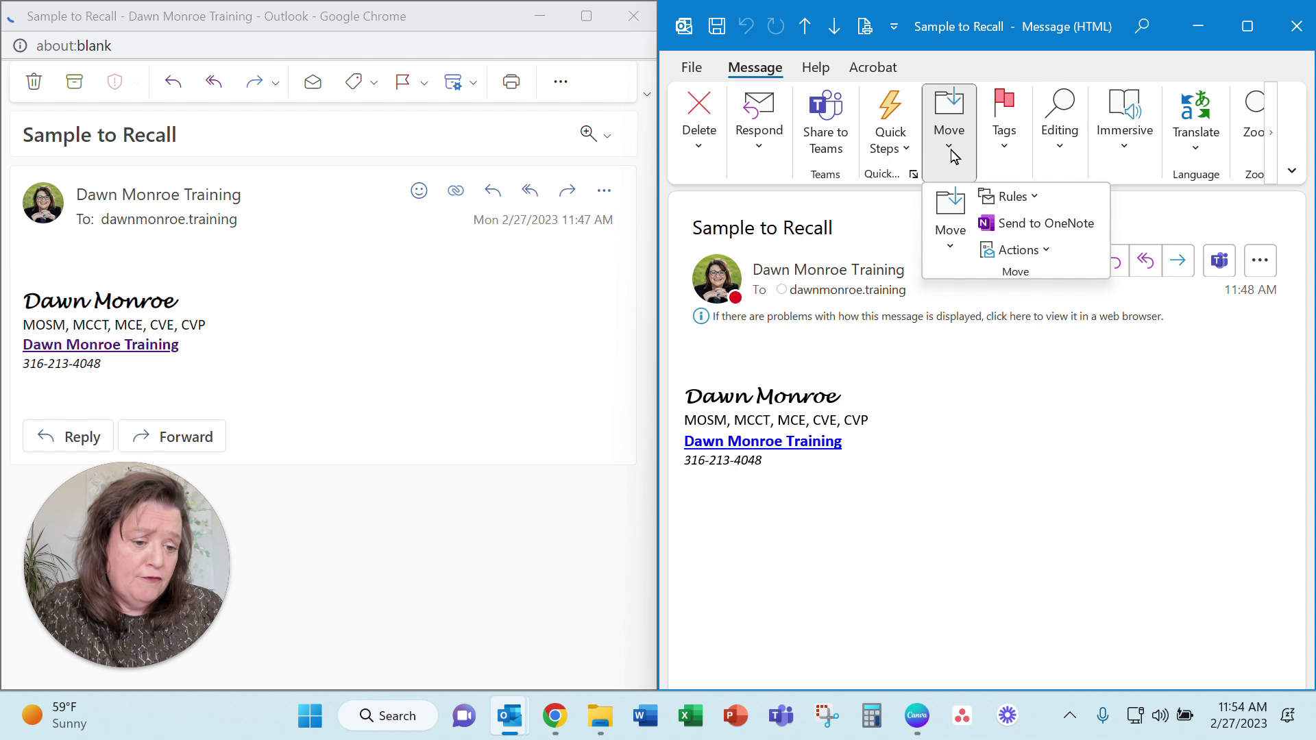
pyautogui.click(1048, 253)
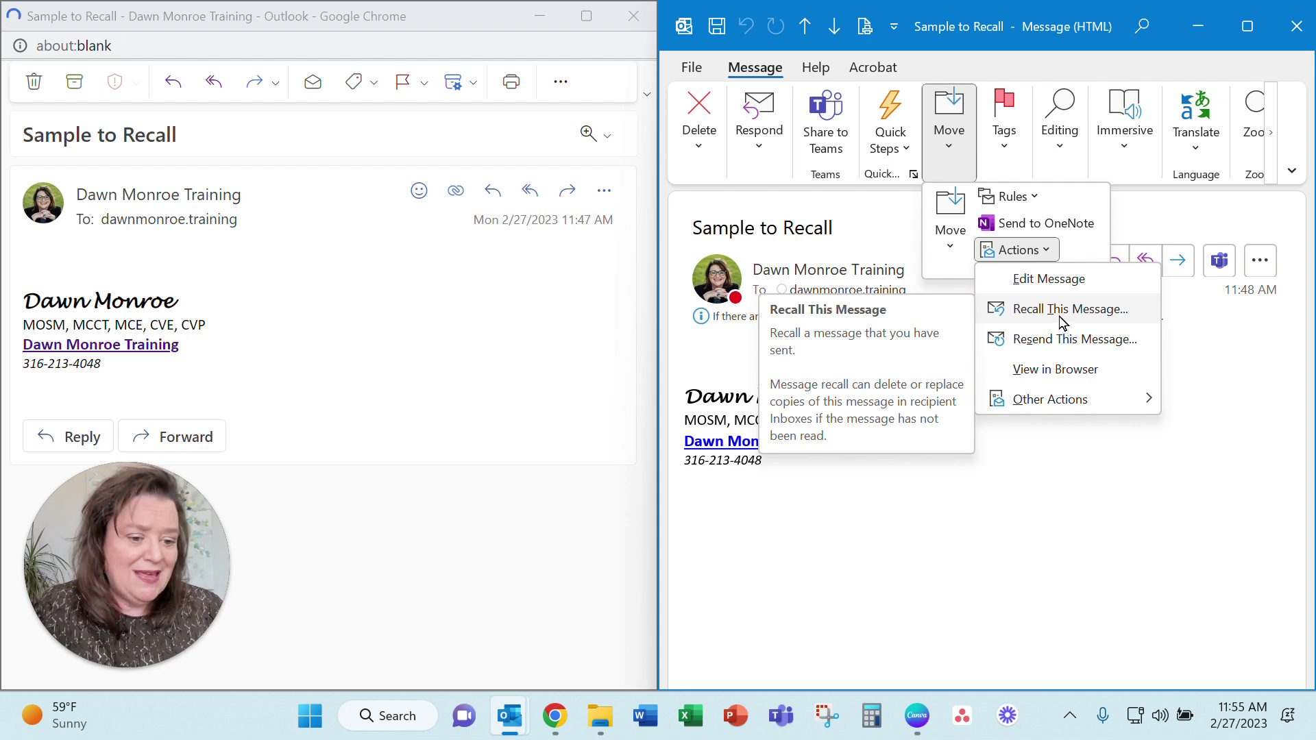
pyautogui.click(1060, 320)
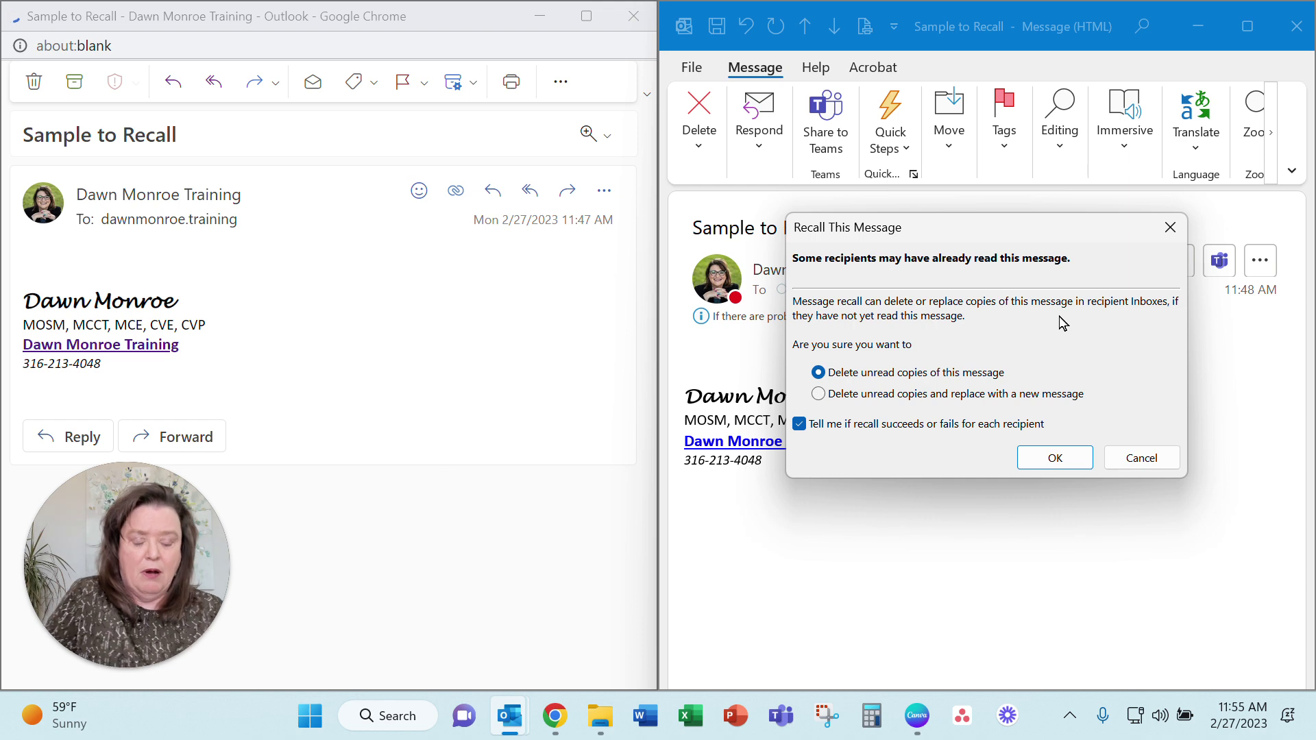